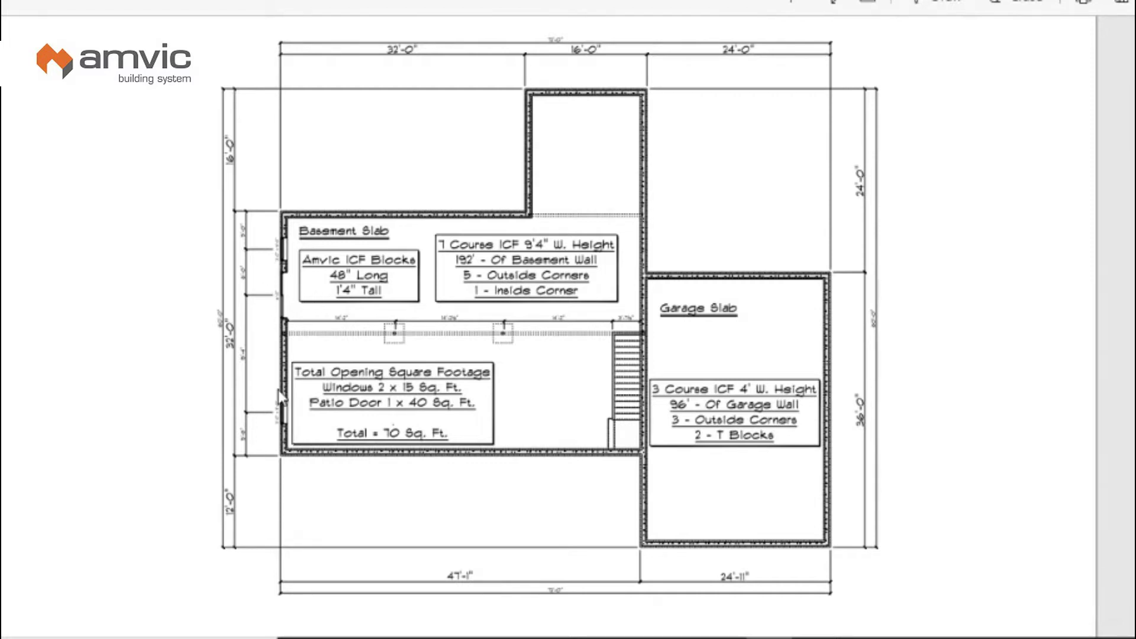
Step: Point out the basement wall on the foundation blueprint, then bring up the Amvic homepage
click(288, 248)
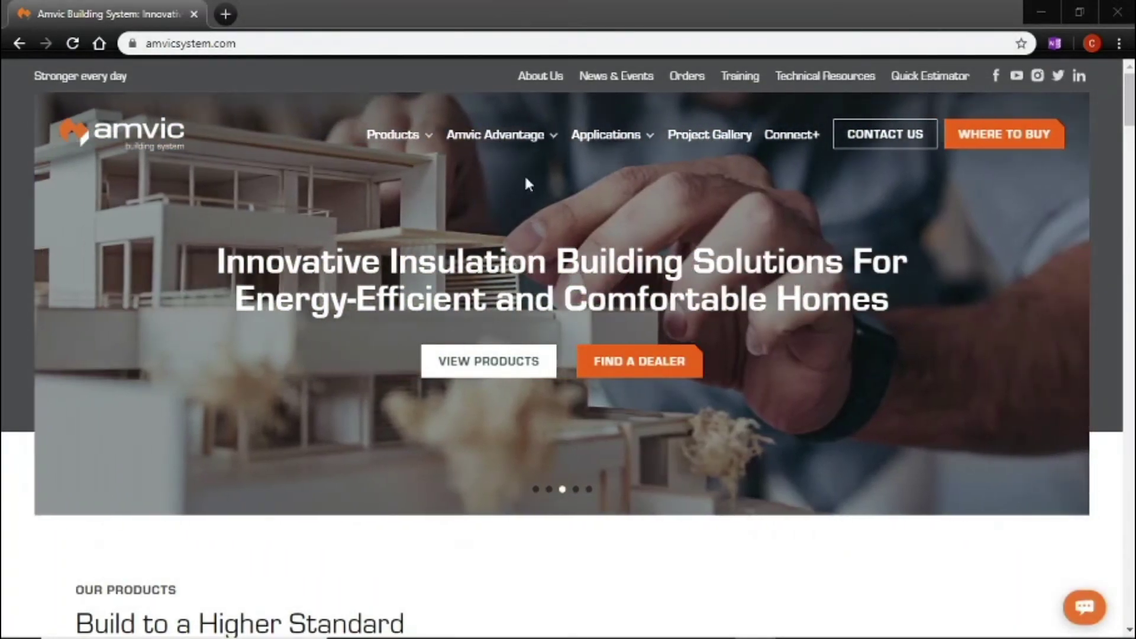
Step: Go to Technical Resources and open the ICF Quick Estimator card
click(792, 89)
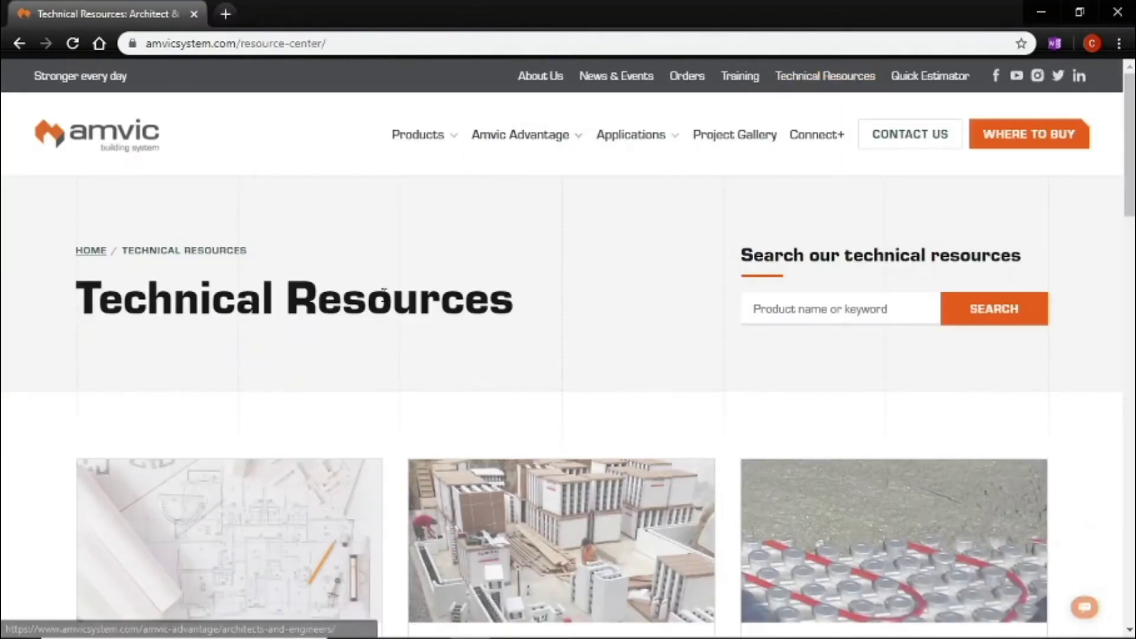
scroll(406, 324, down, 1)
scroll(406, 324, down, 2)
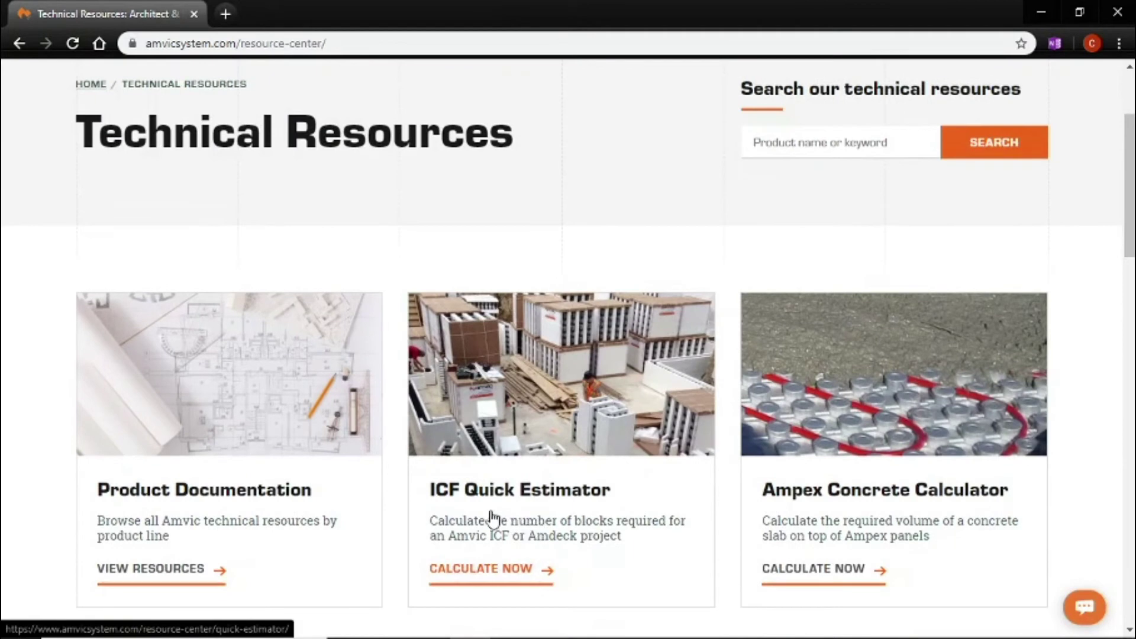
click(546, 447)
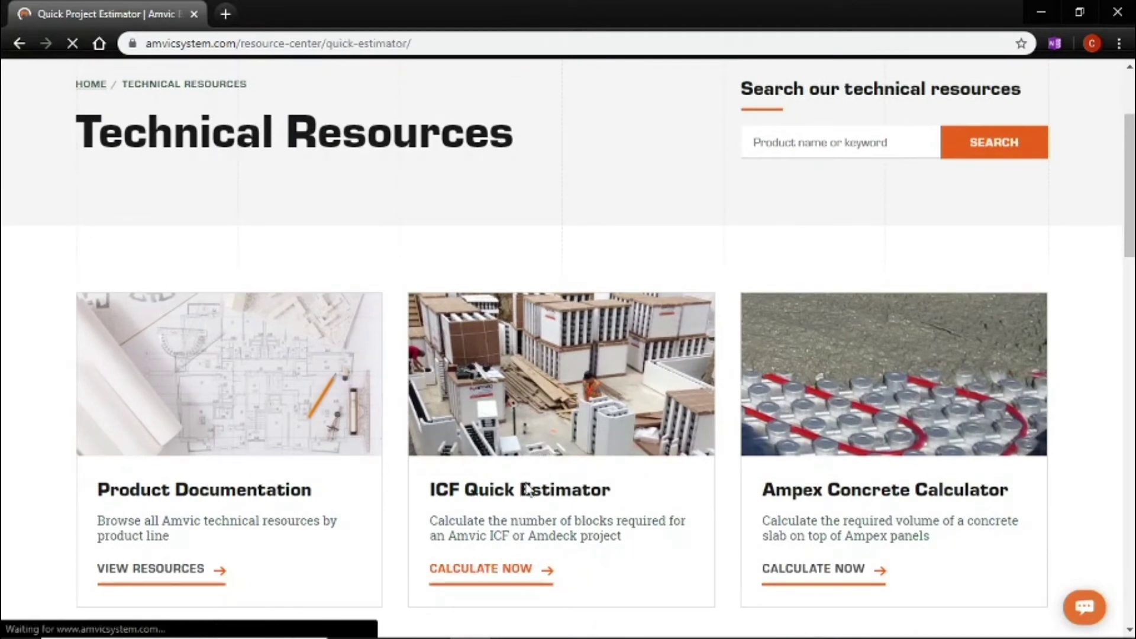
Step: Enter the contact's first name, last name and e-mail address in Project Detail
scroll(486, 453, down, 2)
scroll(486, 453, down, 5)
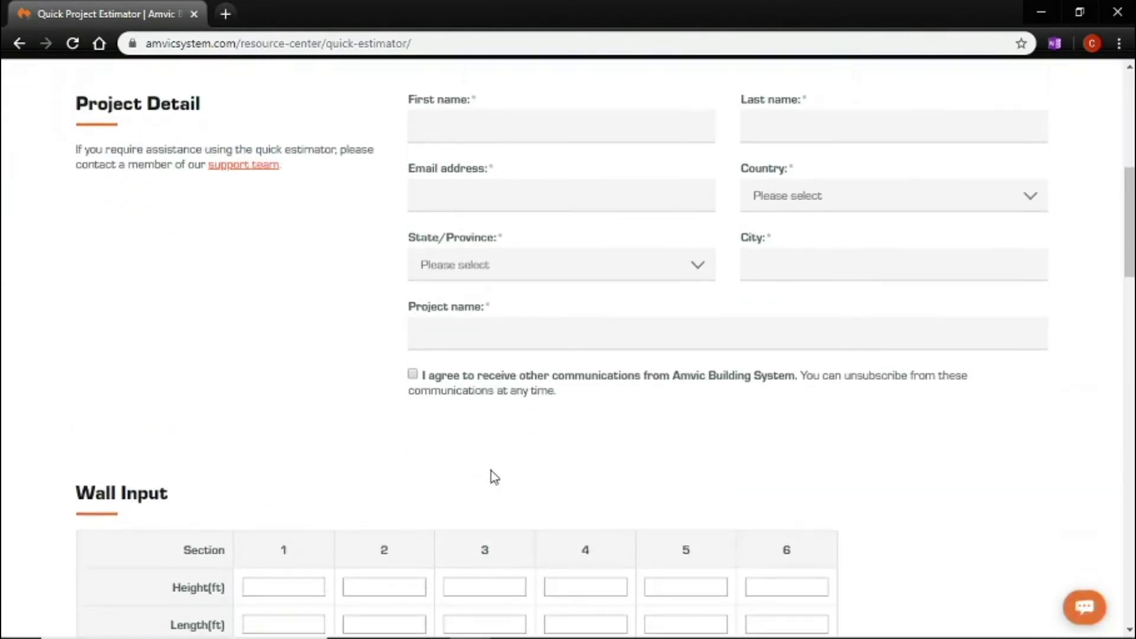
scroll(489, 467, up, 1)
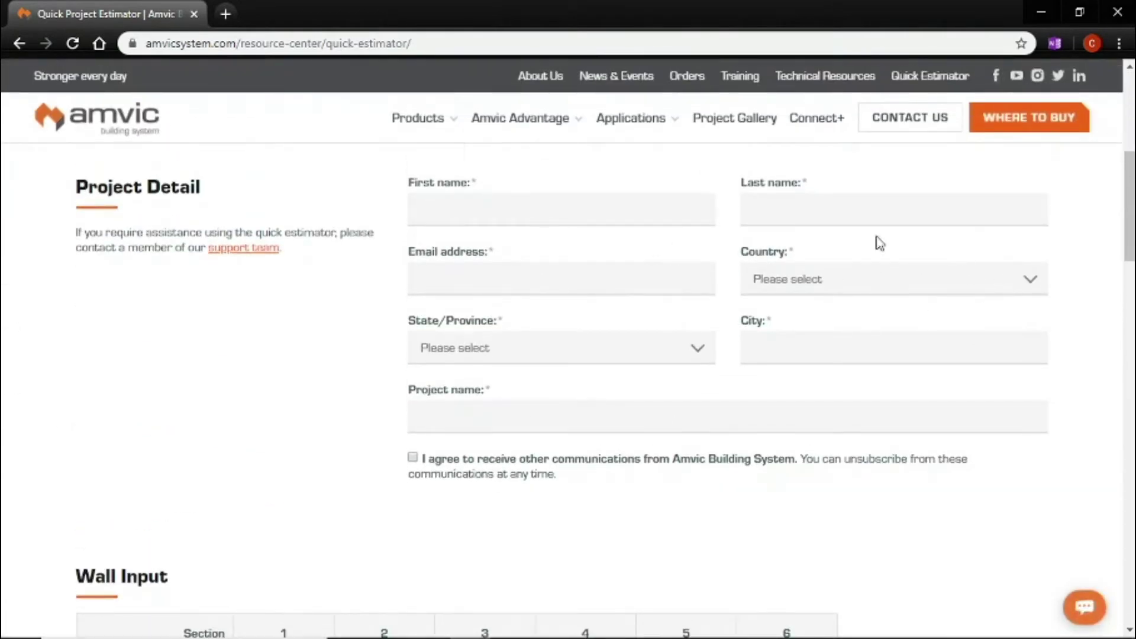
click(670, 216)
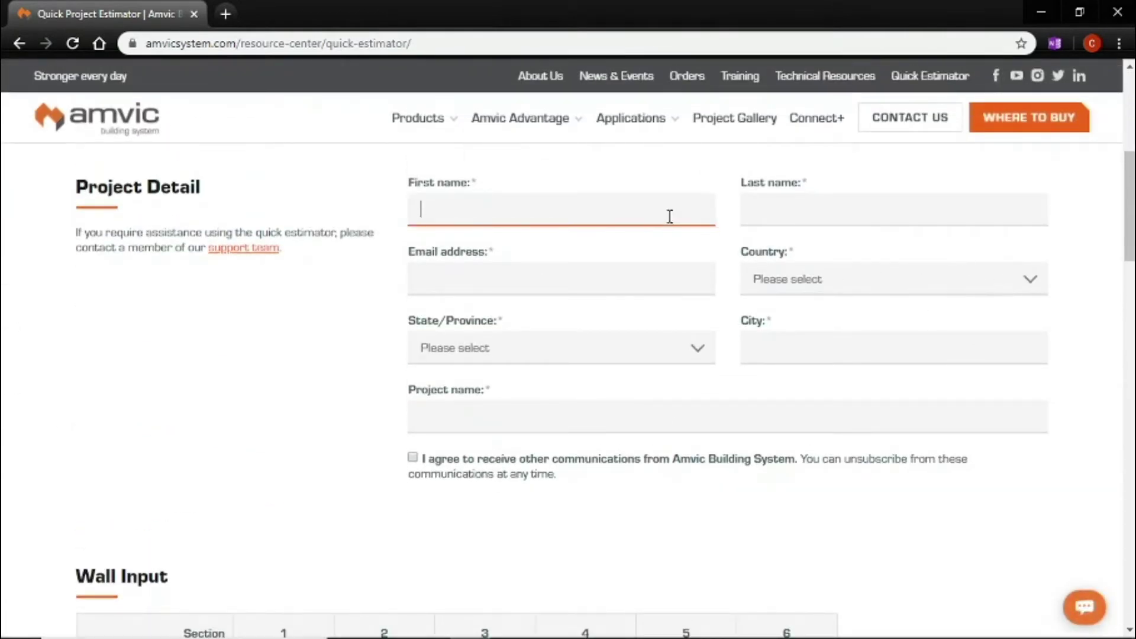
key(Tab)
key(Tab)
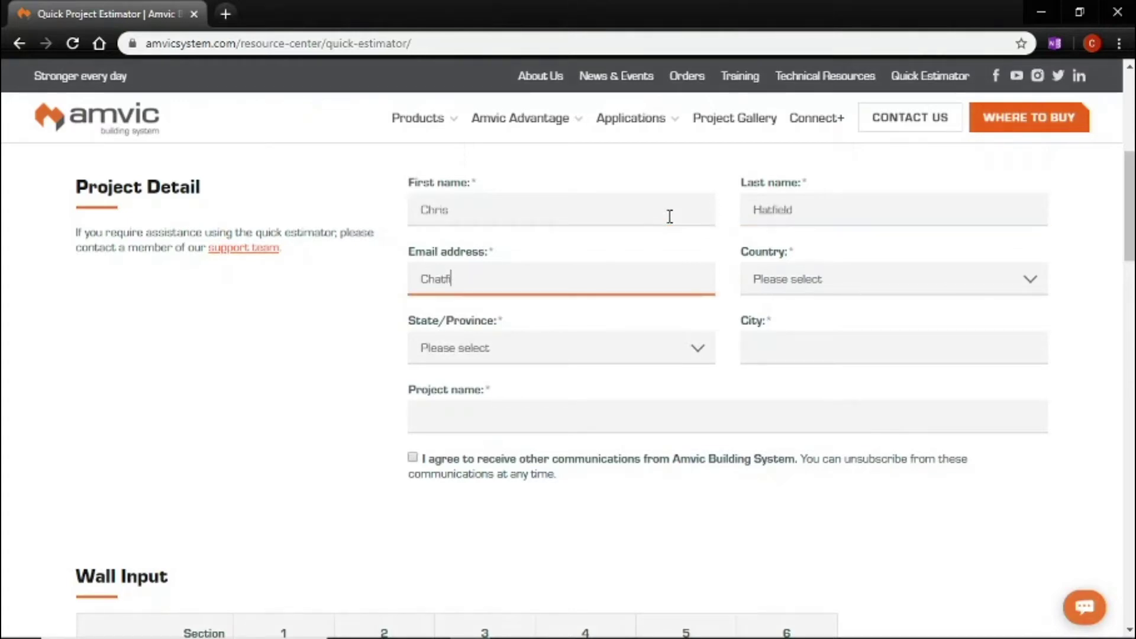
Step: Set city Greencastle and project name 'Estimating Video', and opt in to Amvic communications
key(Tab)
key(Tab)
key(Tab)
text(Greencastle)
key(Tab)
text(Estimating Video)
click(412, 457)
scroll(408, 446, down, 7)
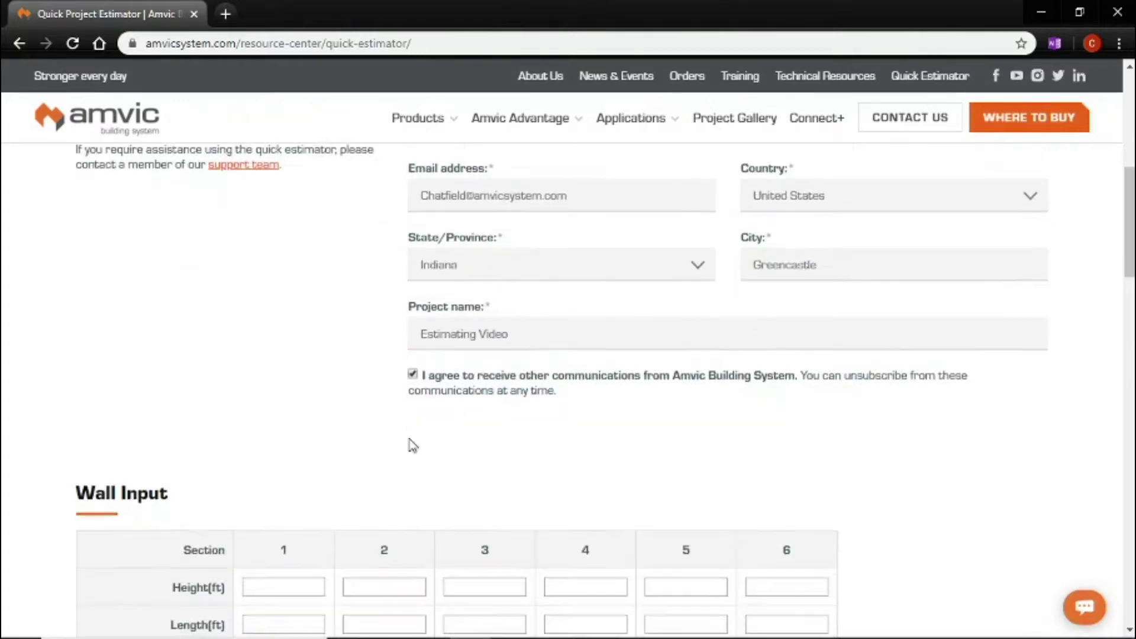
click(284, 254)
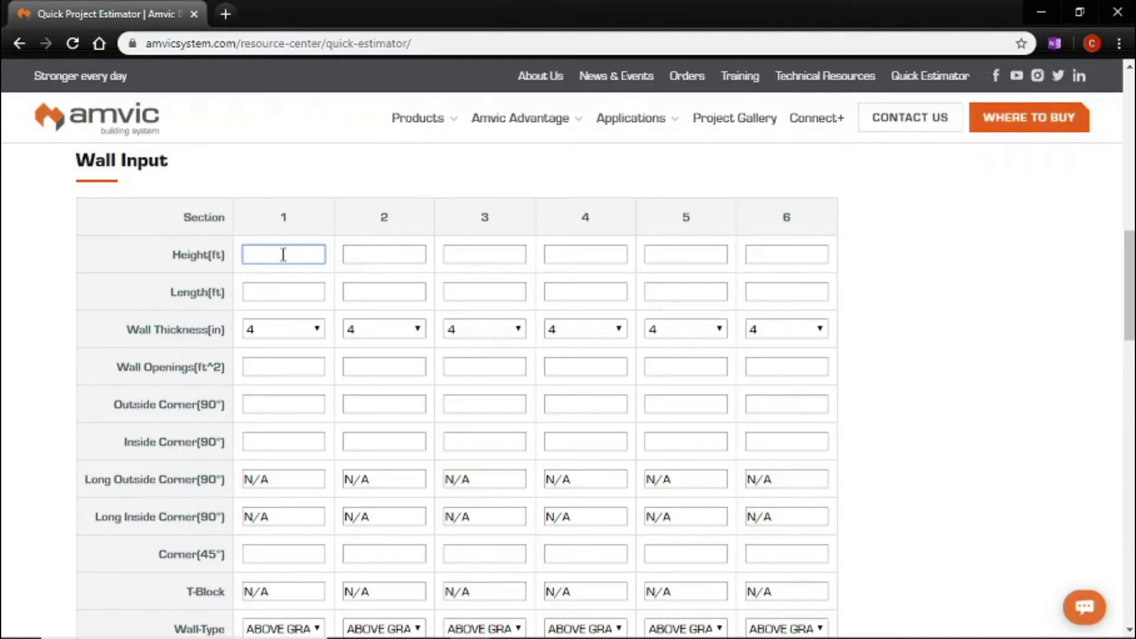
Step: Give wall section 1 height 9.33, length 192 and 6-inch thickness
text(9.33)
key(Tab)
text(192)
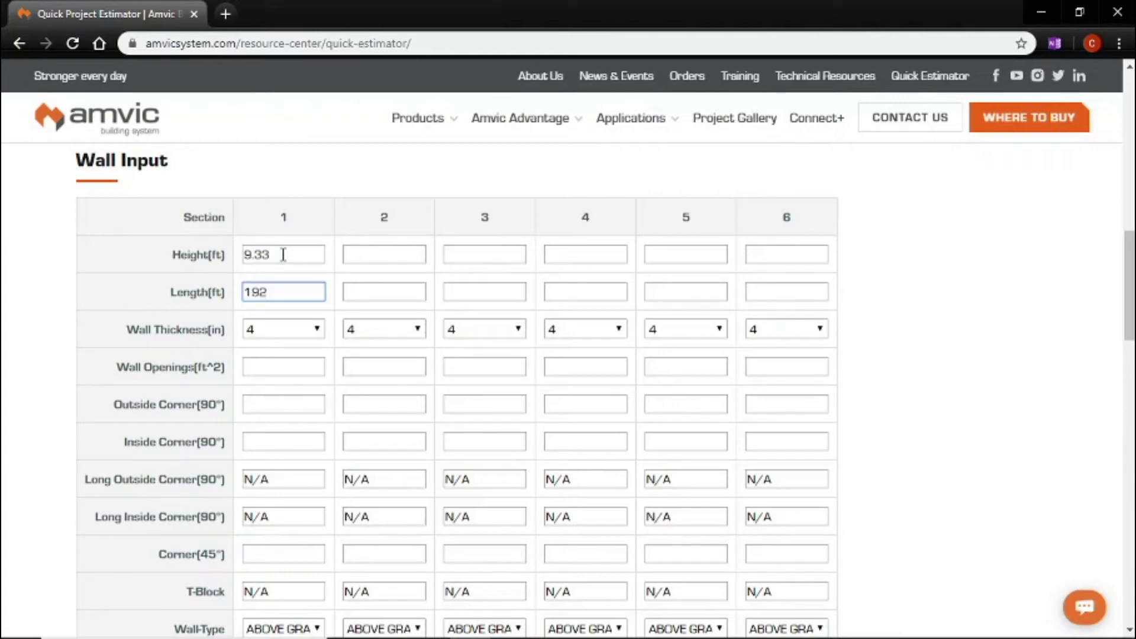
key(Tab)
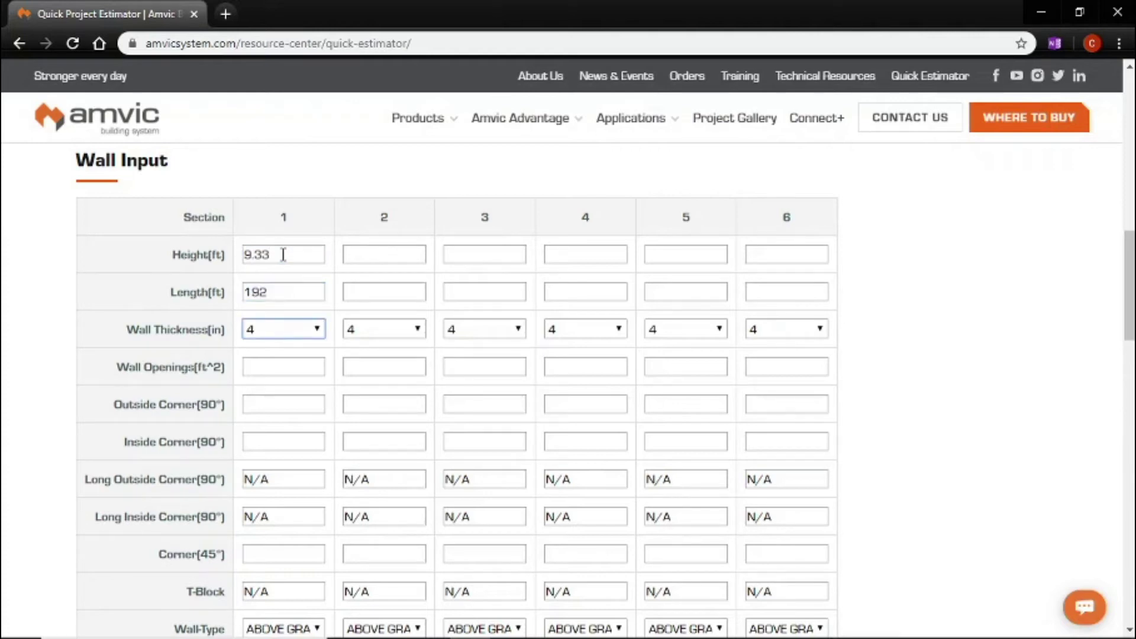
click(319, 328)
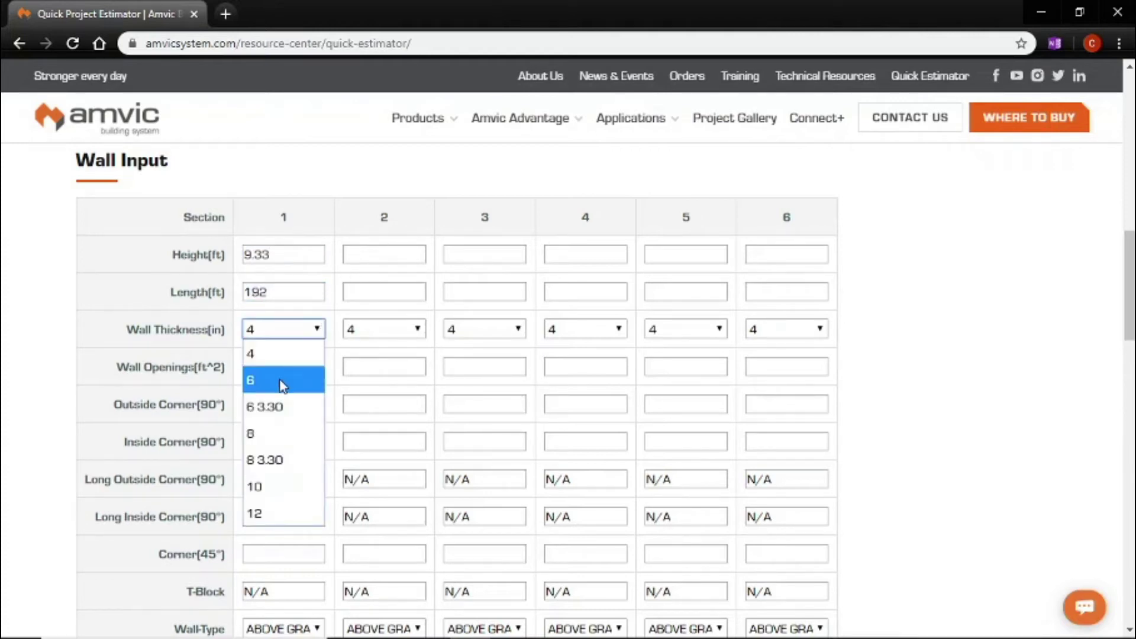
click(283, 386)
Step: Enter section 1 openings of 70 sq ft, 5 long outside corners and 1 long inside corner
scroll(255, 403, down, 2)
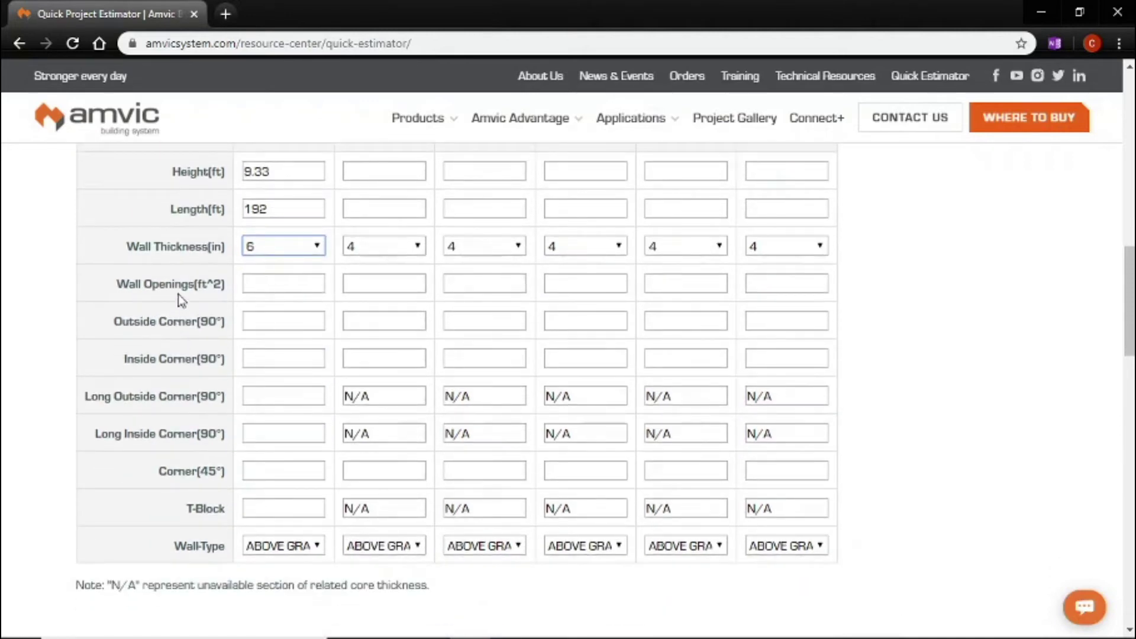
click(262, 285)
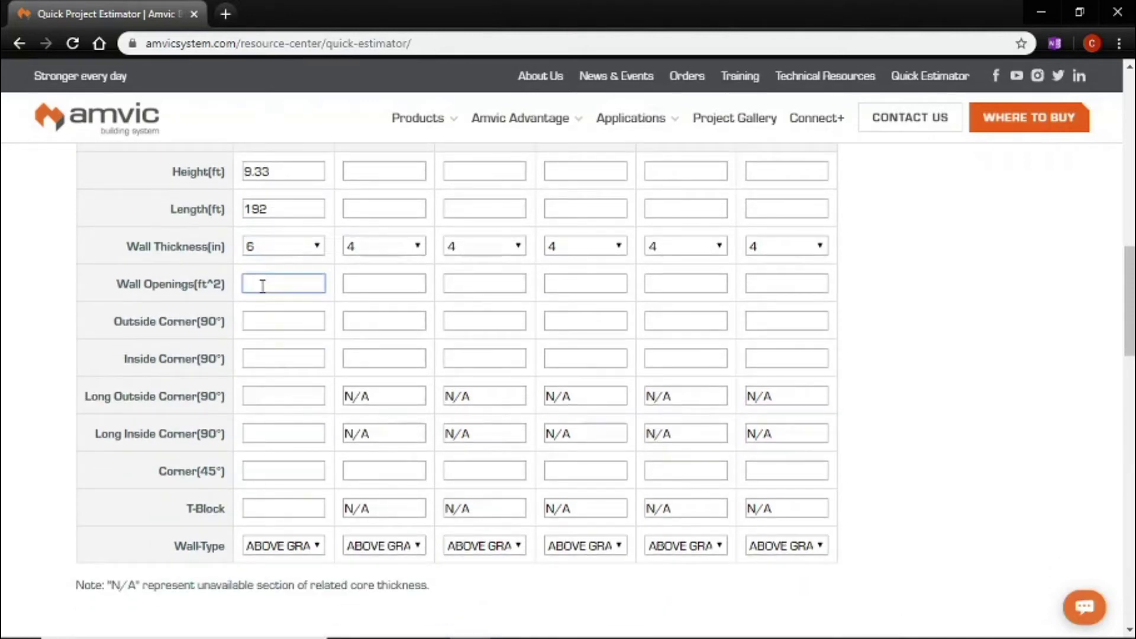
text(70)
click(263, 395)
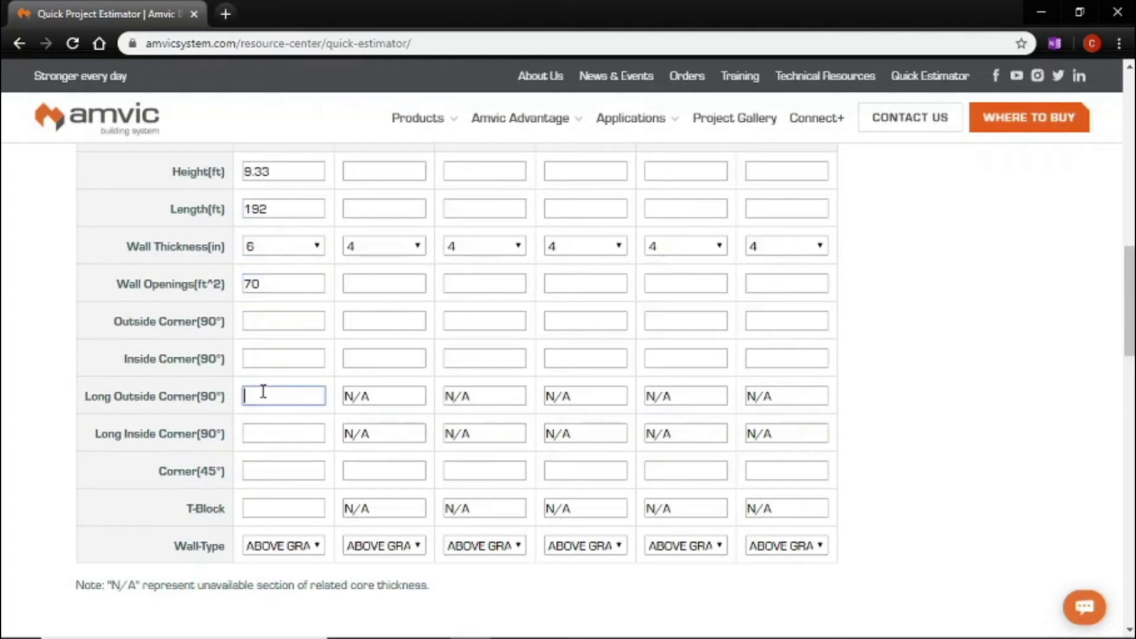
text(5)
click(265, 429)
text(1)
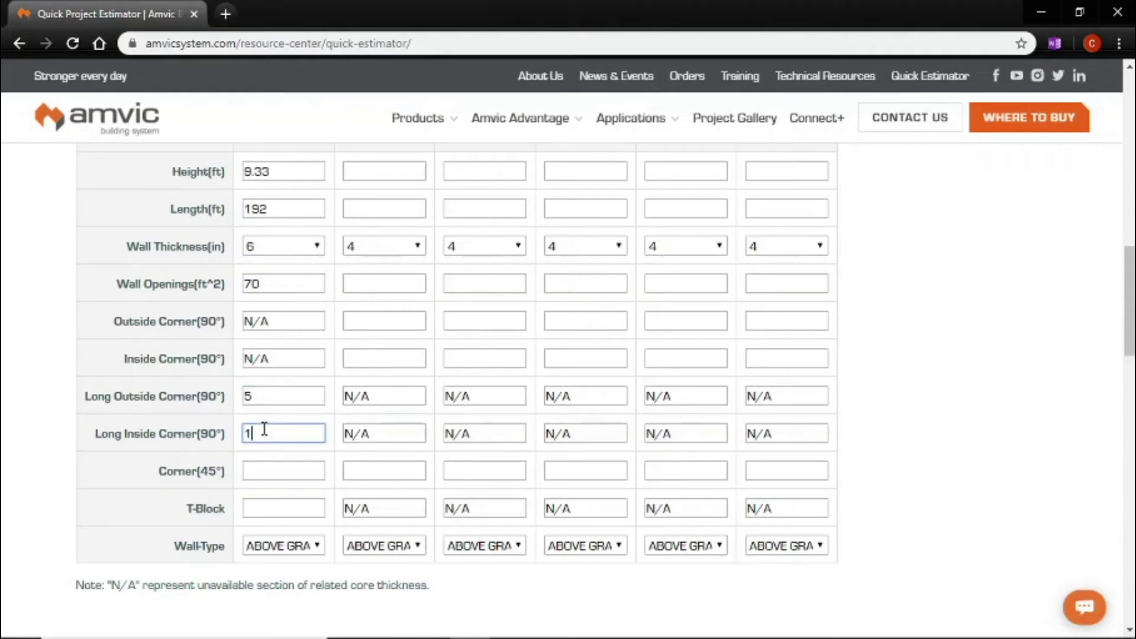
Step: Set section 1 wall type to BELOW GRADE
scroll(309, 452, down, 3)
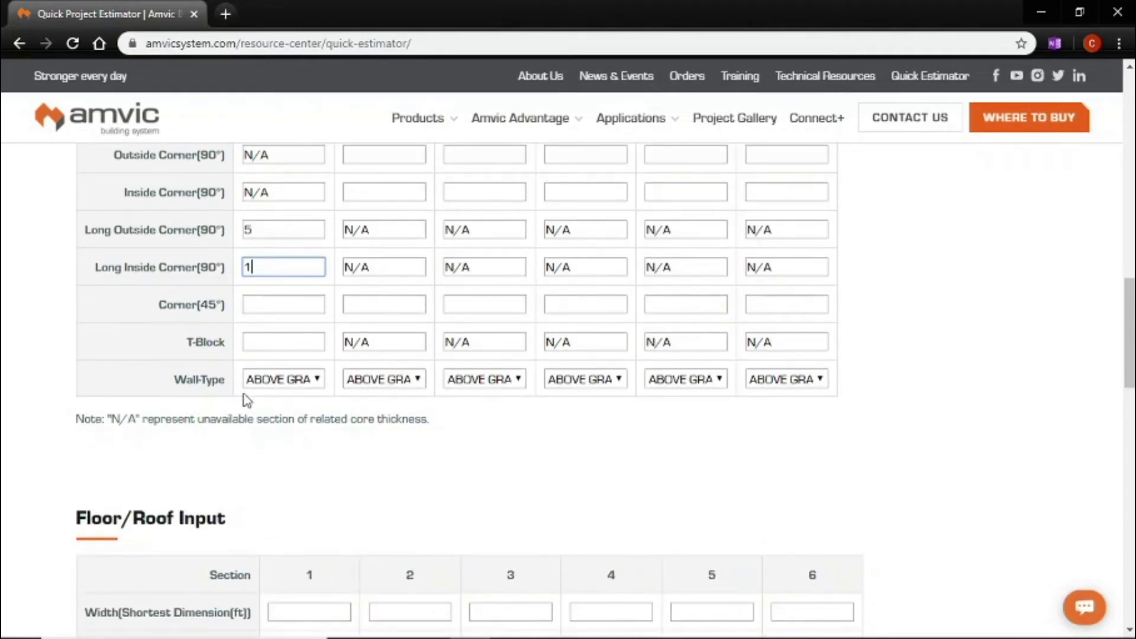
click(312, 384)
click(293, 429)
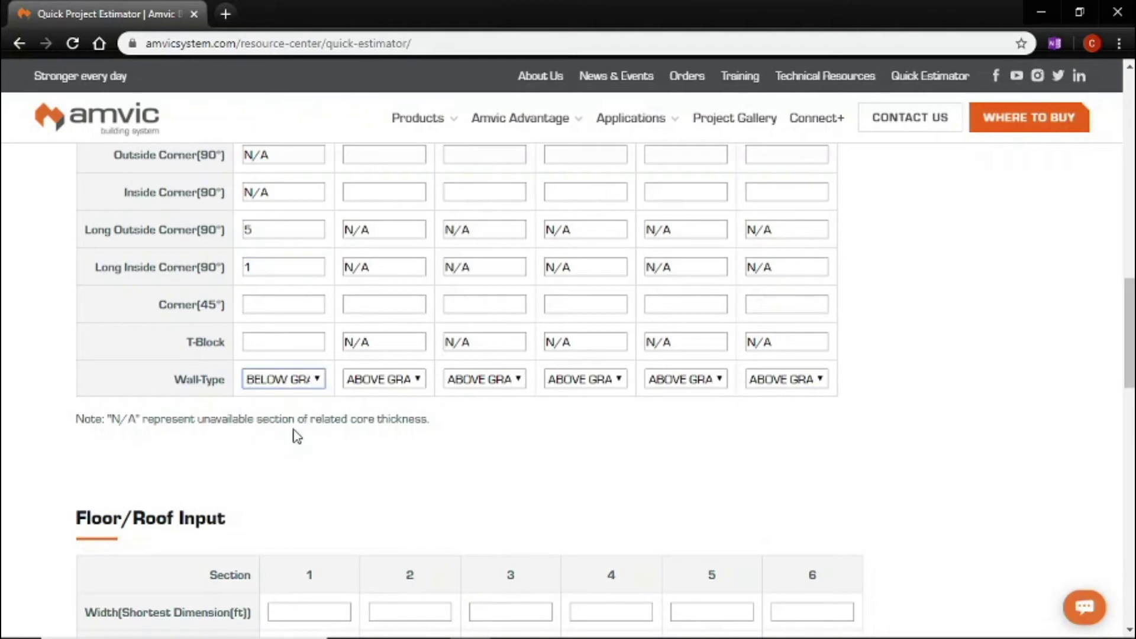
scroll(365, 411, up, 1)
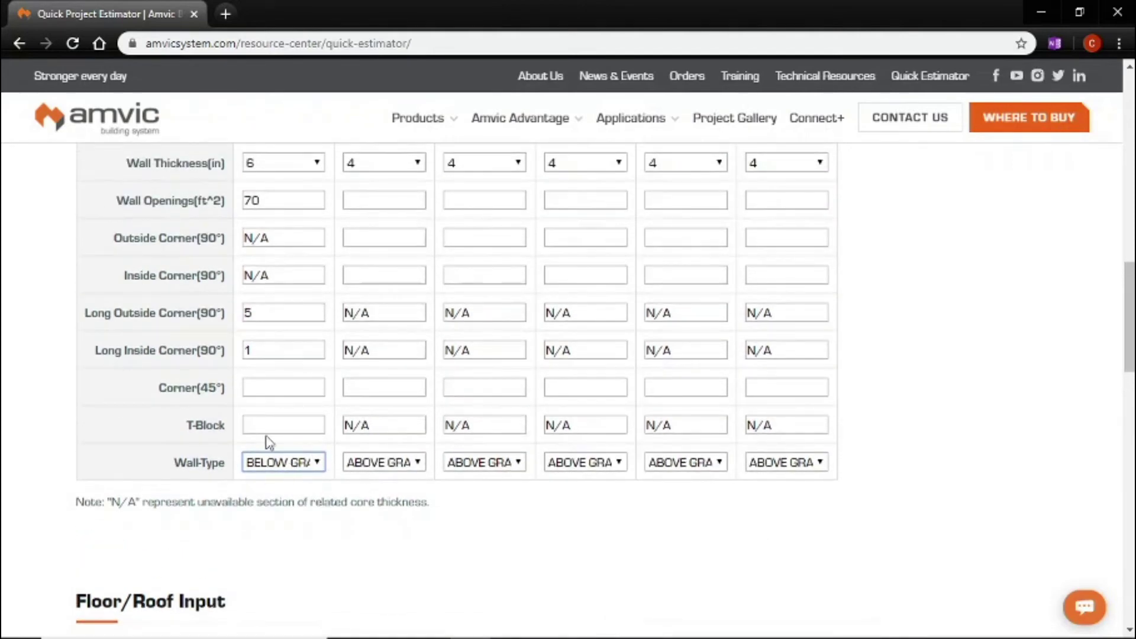
scroll(408, 474, up, 3)
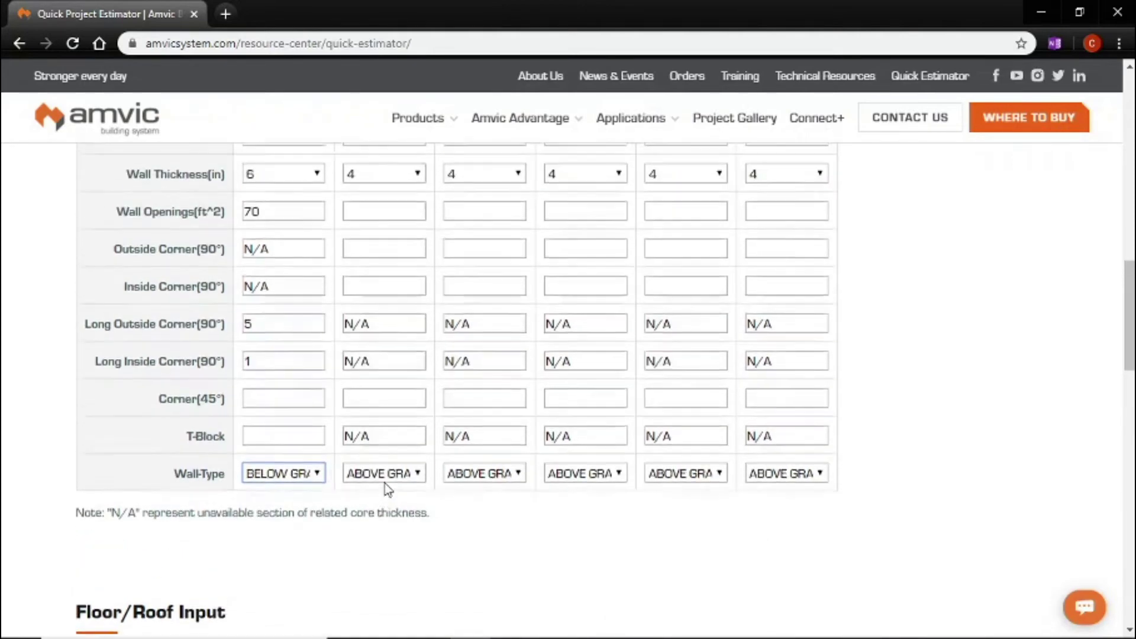
click(379, 340)
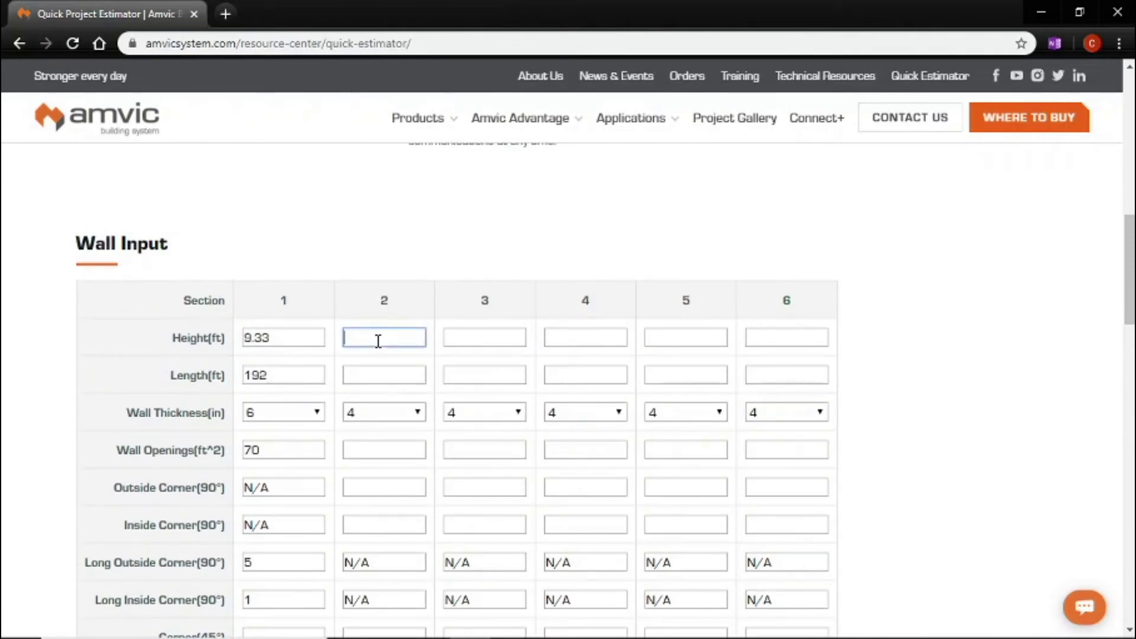
Step: Give wall section 2 height 4, length 96 and 6-inch thickness
text(4)
key(Tab)
text(96)
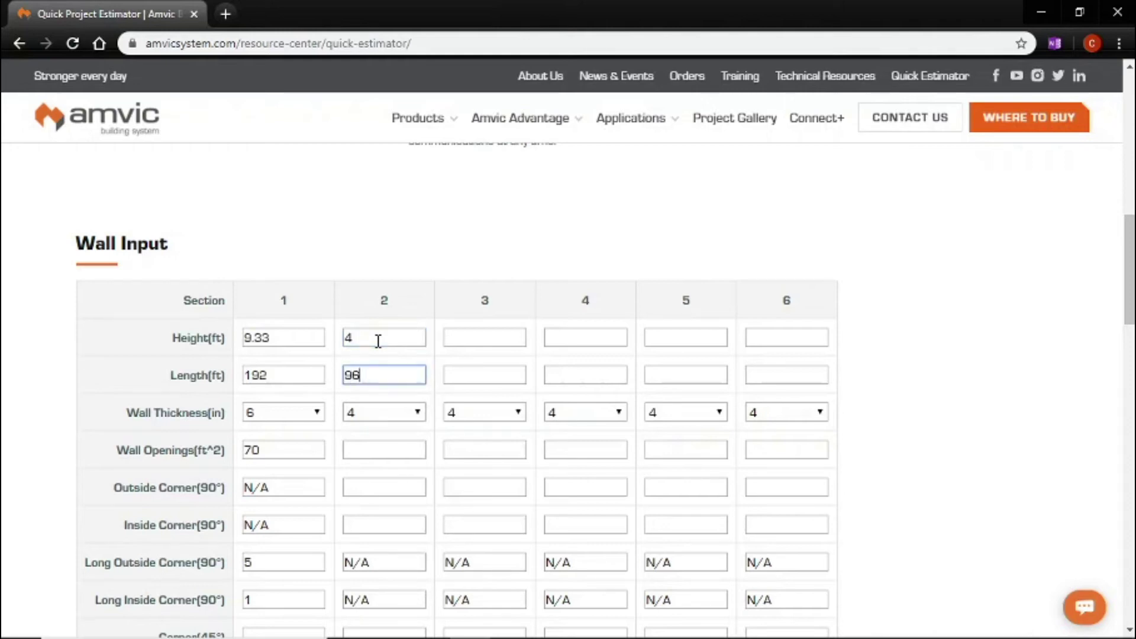
key(Tab)
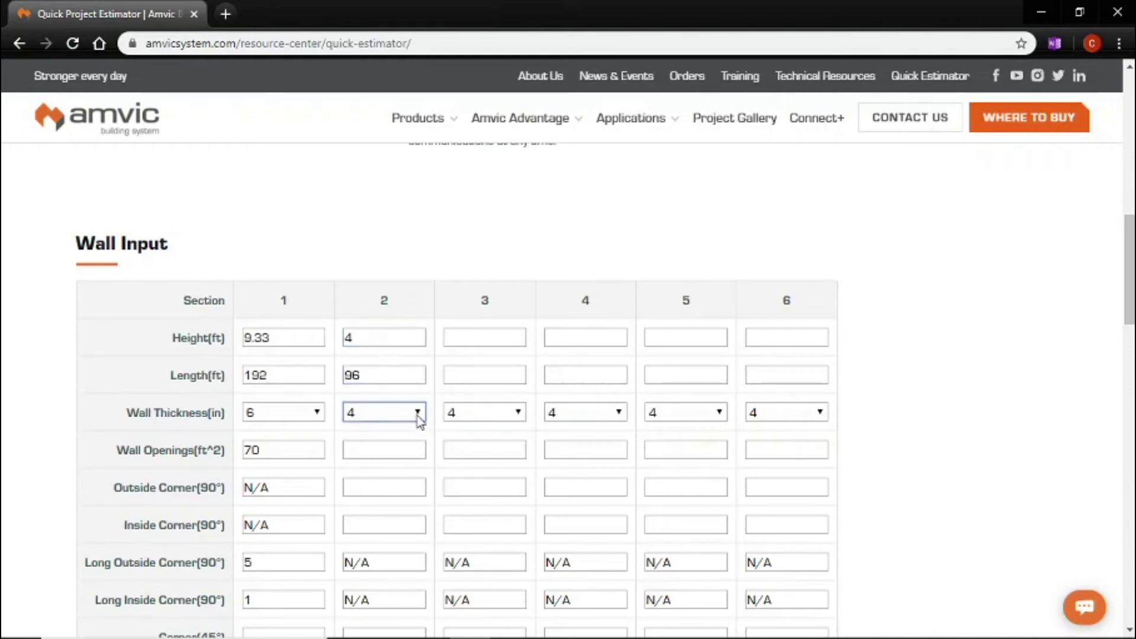
click(420, 422)
click(381, 462)
Step: Enter 3 long outside corners and 2 T-blocks for section 2 and make it BELOW GRADE
scroll(384, 472, down, 1)
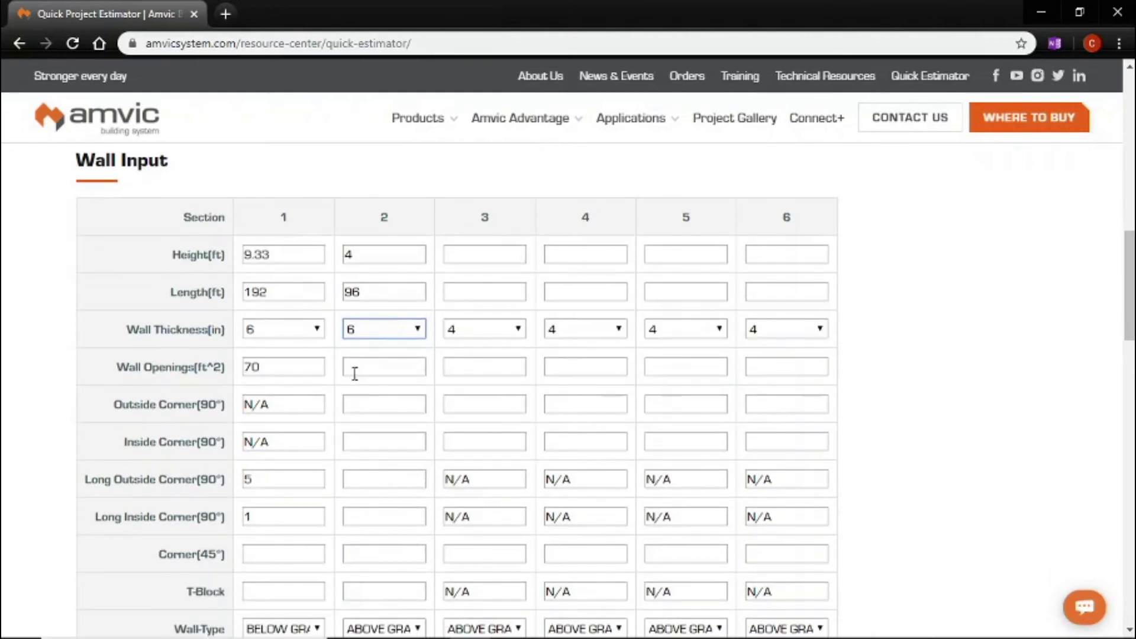
scroll(364, 423, down, 1)
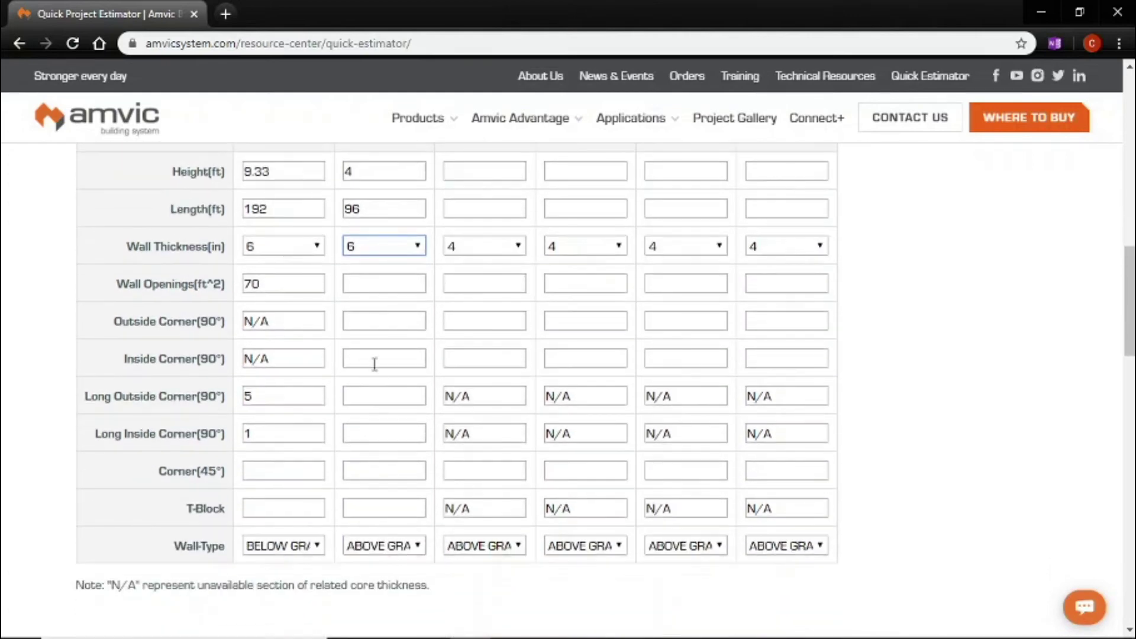
click(366, 394)
text(3)
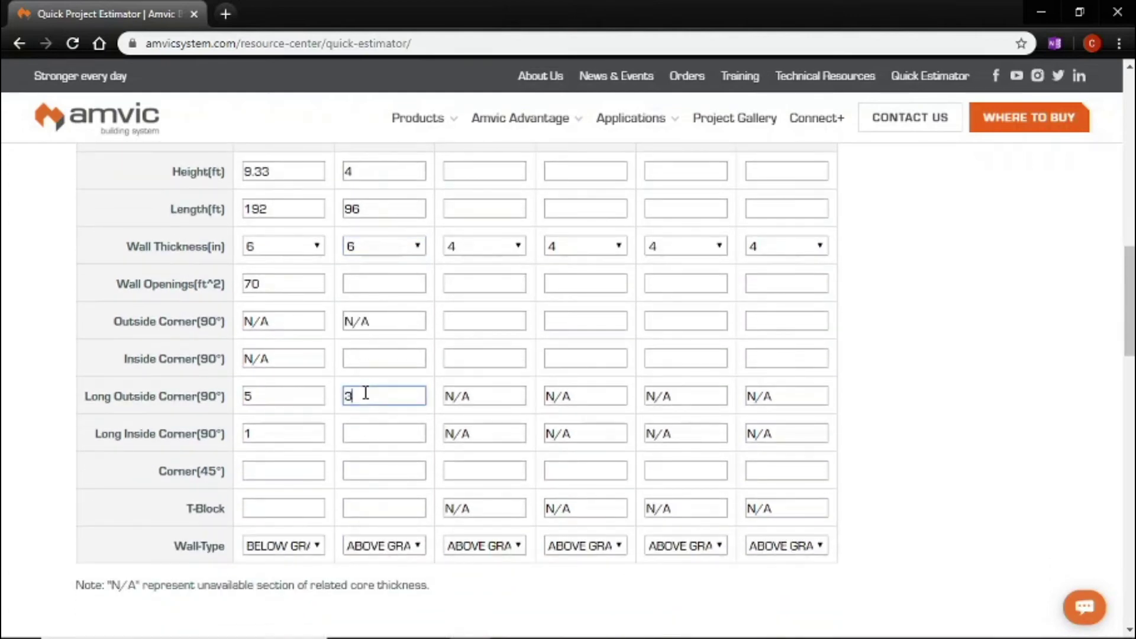
key(Tab)
key(Tab)
key(Tab)
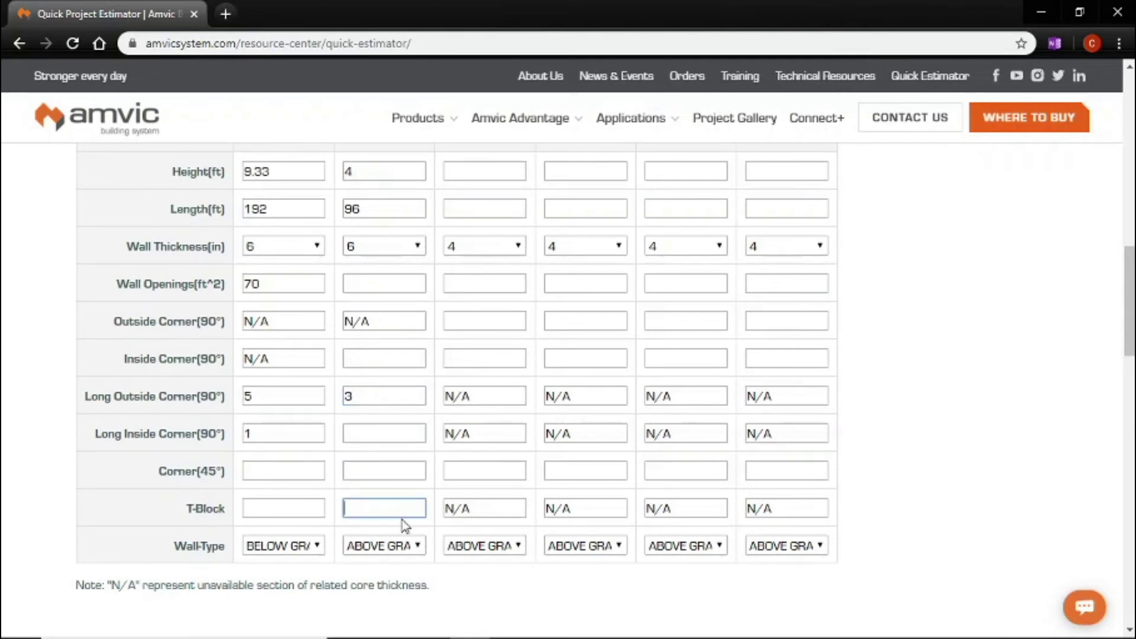
text(2)
click(408, 545)
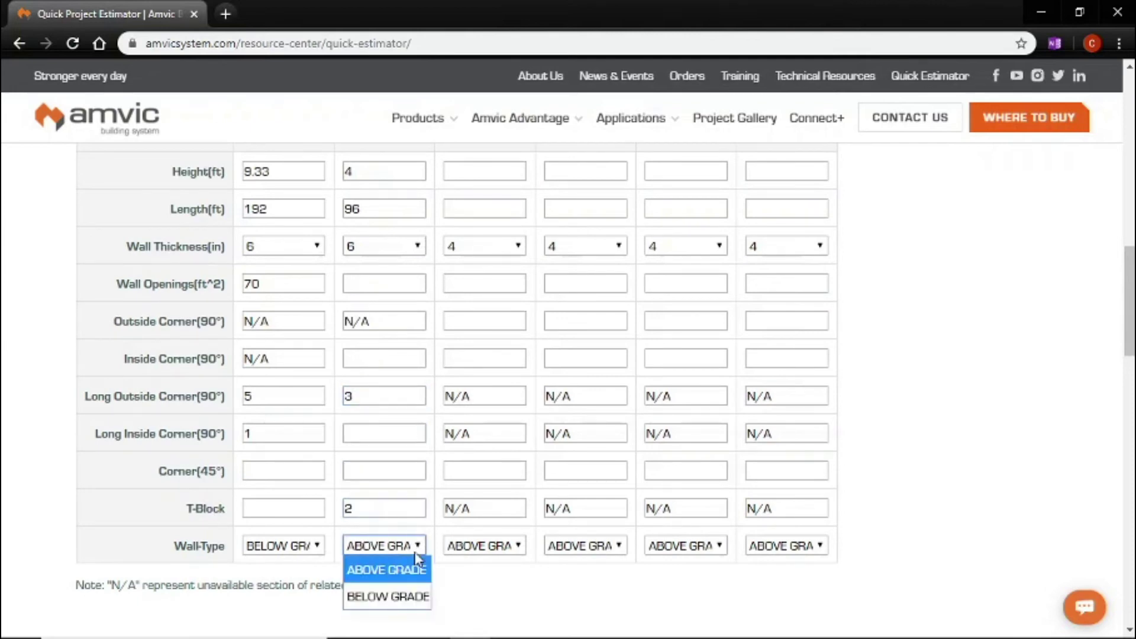
click(413, 591)
scroll(584, 388, down, 9)
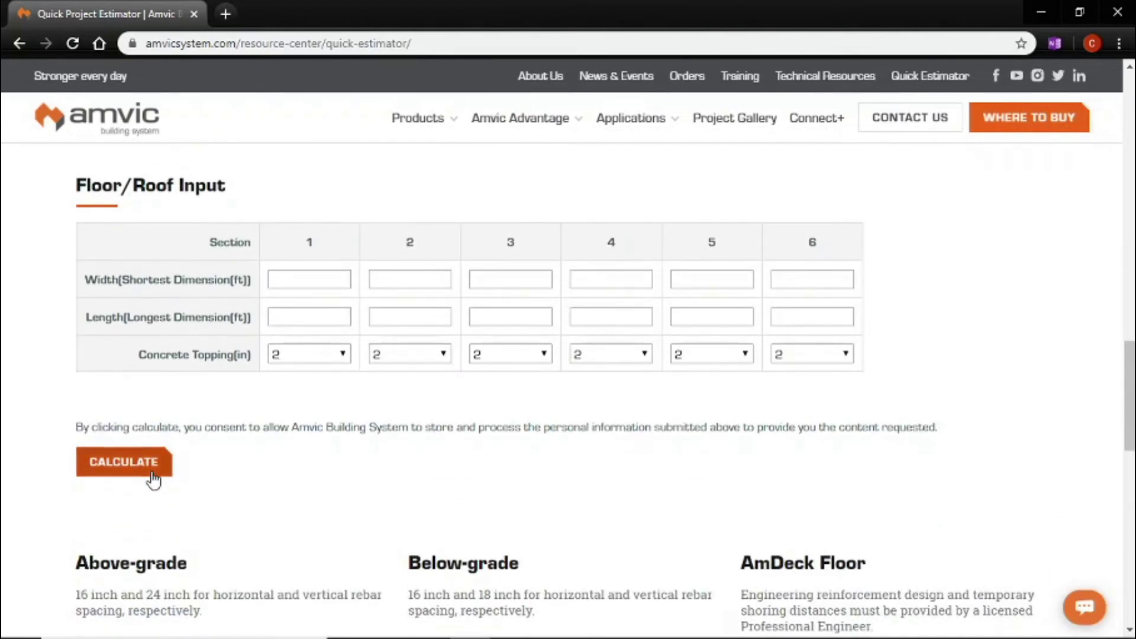
Step: Calculate and review results: 29.1 m³ concrete, 3111 ft rebar, 316 standard forms
click(153, 480)
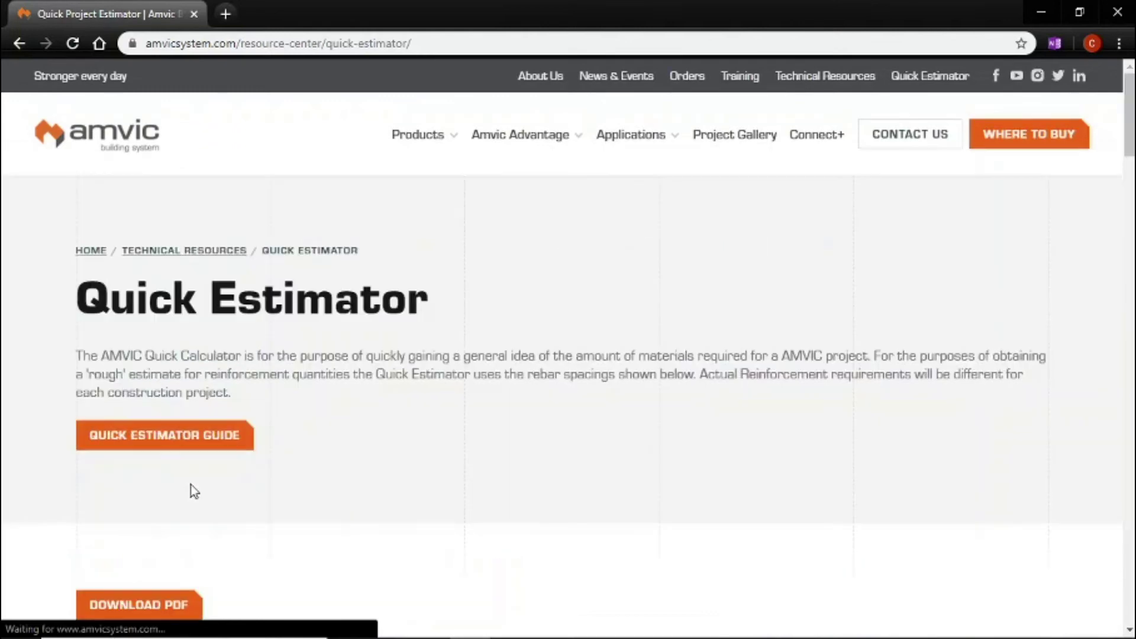
scroll(393, 444, down, 5)
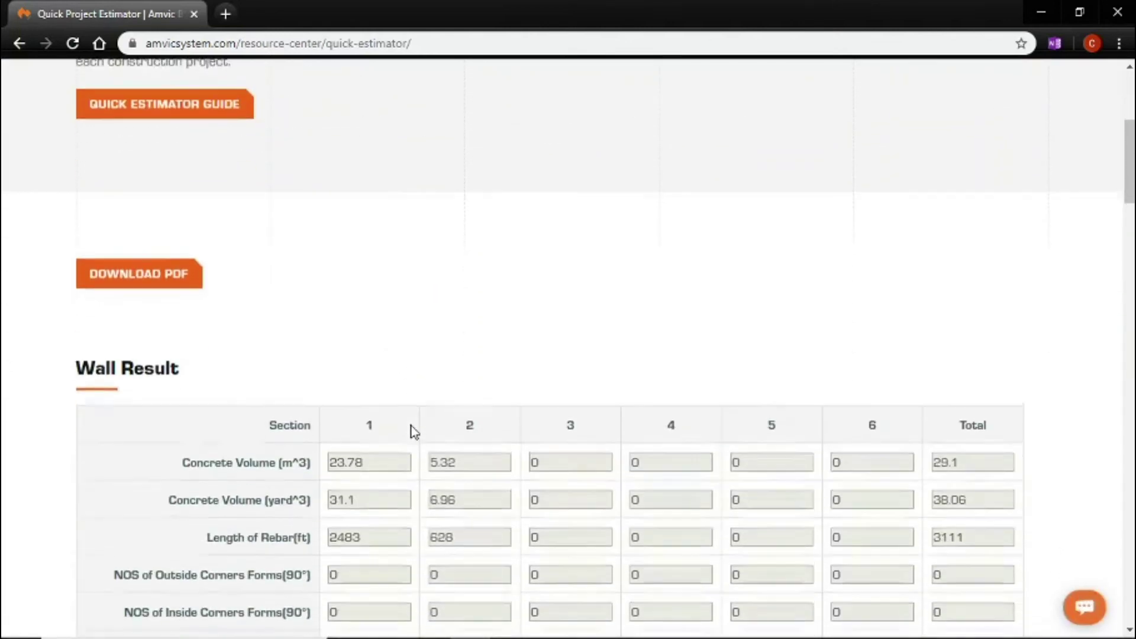
scroll(446, 333, down, 8)
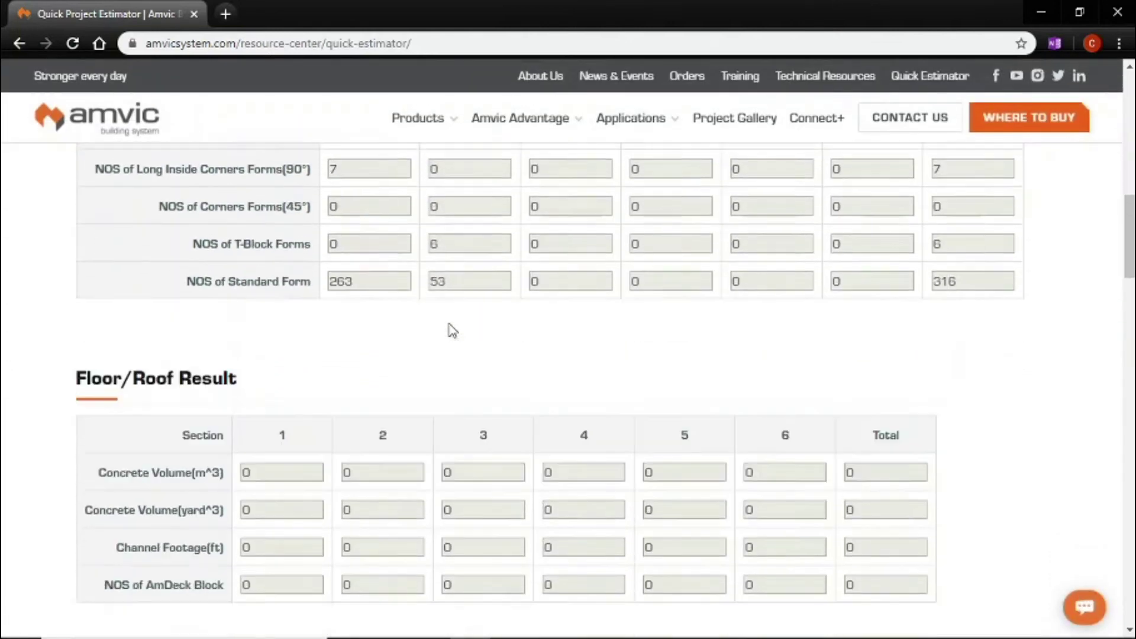
scroll(467, 401, down, 4)
scroll(467, 424, down, 3)
scroll(468, 421, up, 9)
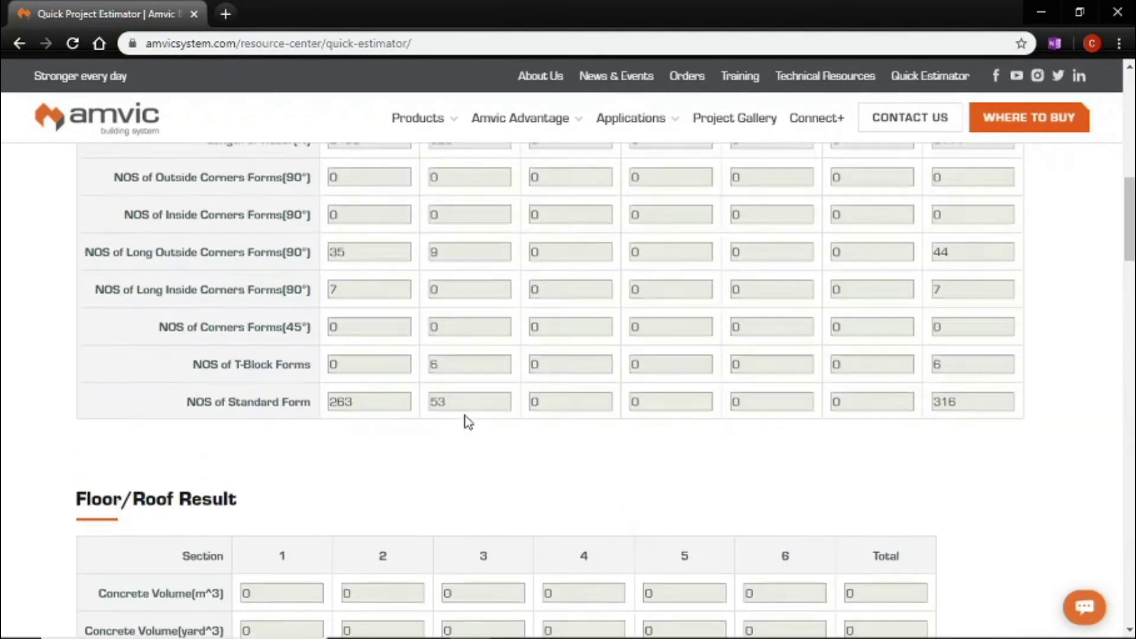
scroll(468, 421, up, 6)
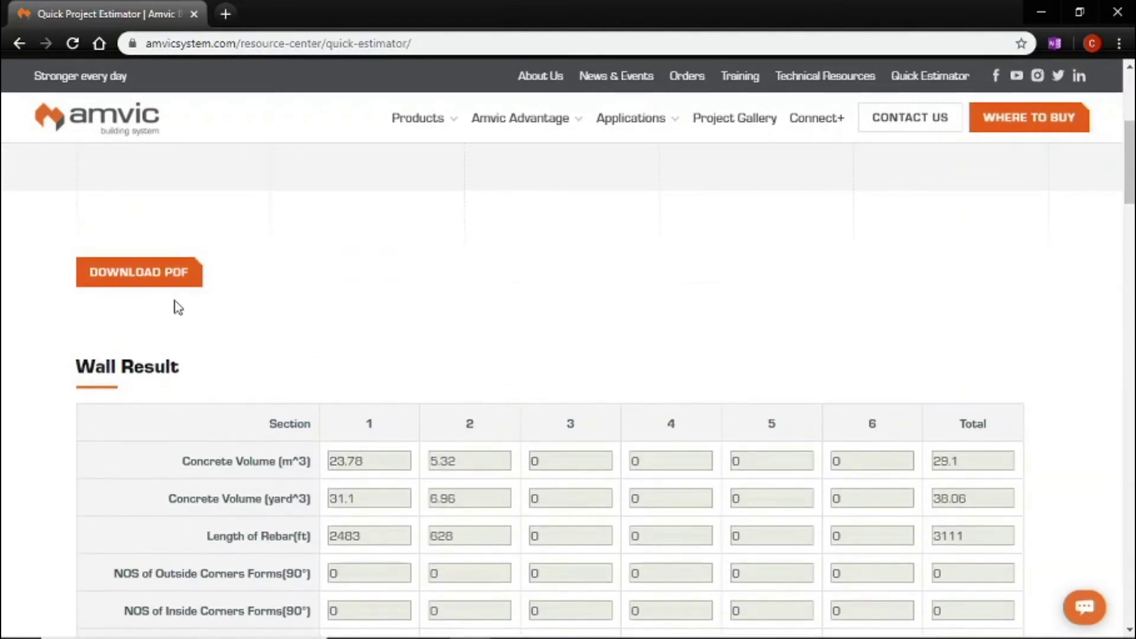
Step: Download the estimate PDF and scroll to its Wall and Floor/Roof Results tables
click(139, 273)
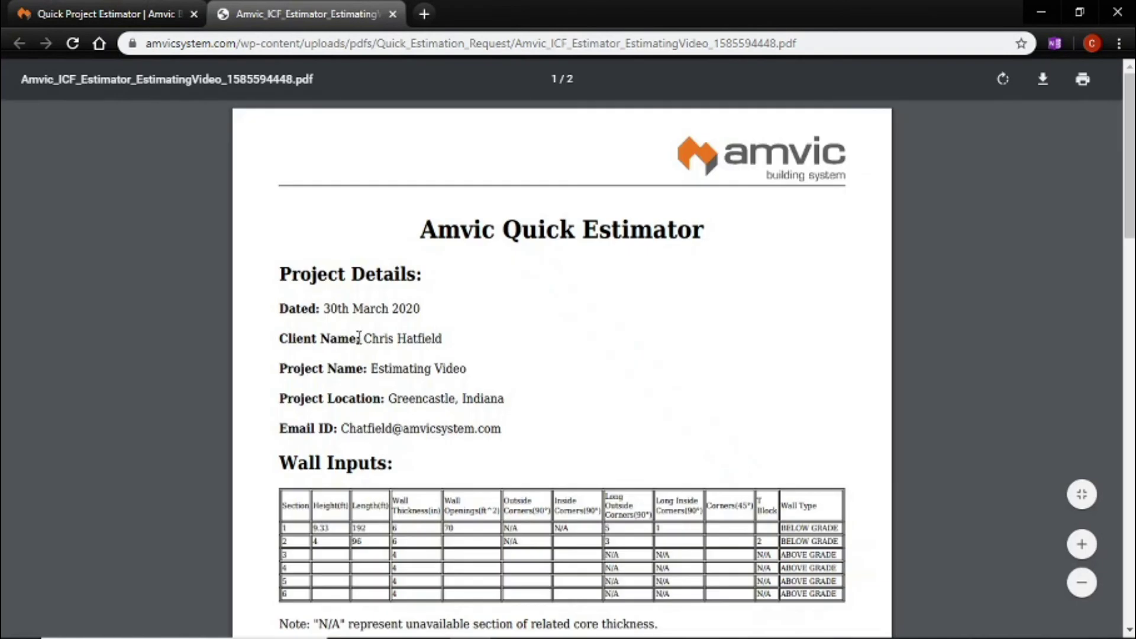
scroll(489, 355, down, 5)
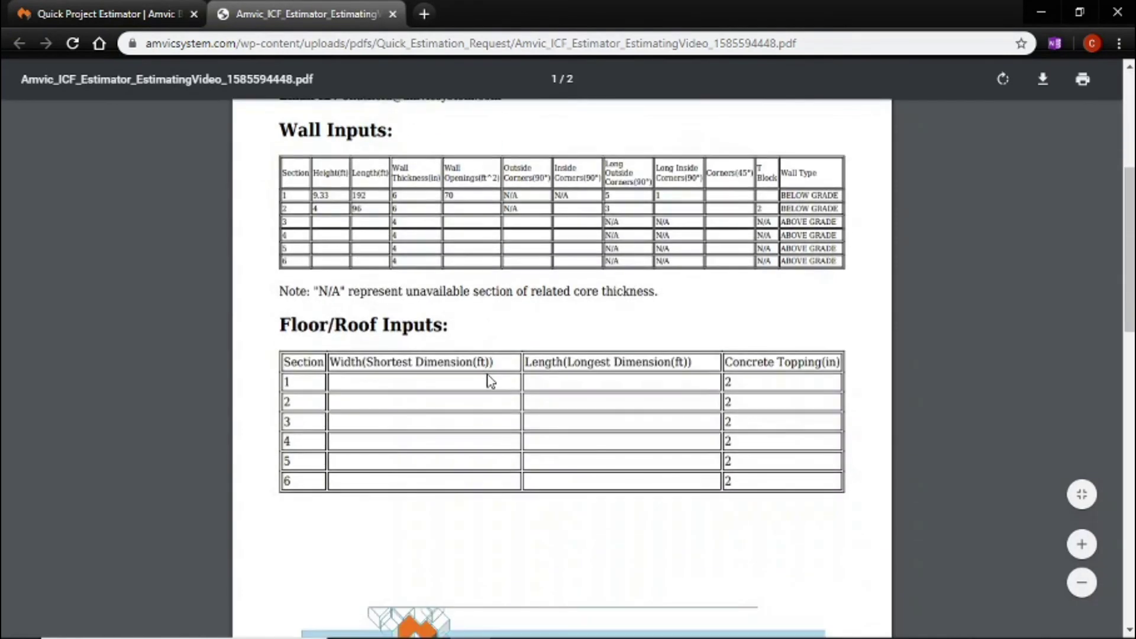
scroll(491, 382, down, 8)
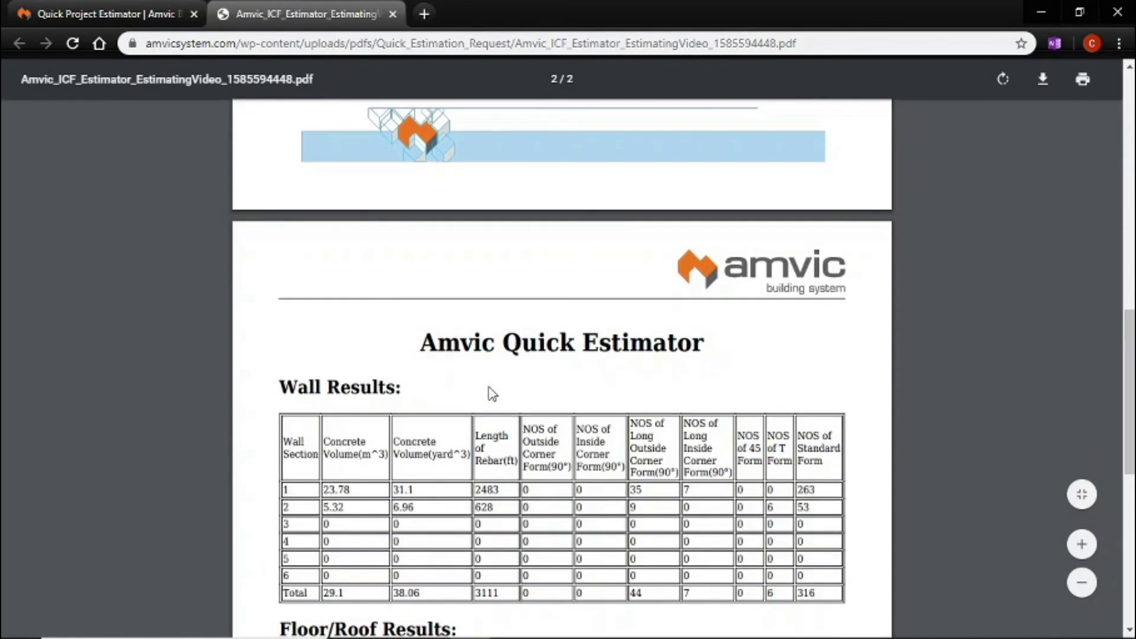
scroll(493, 393, down, 4)
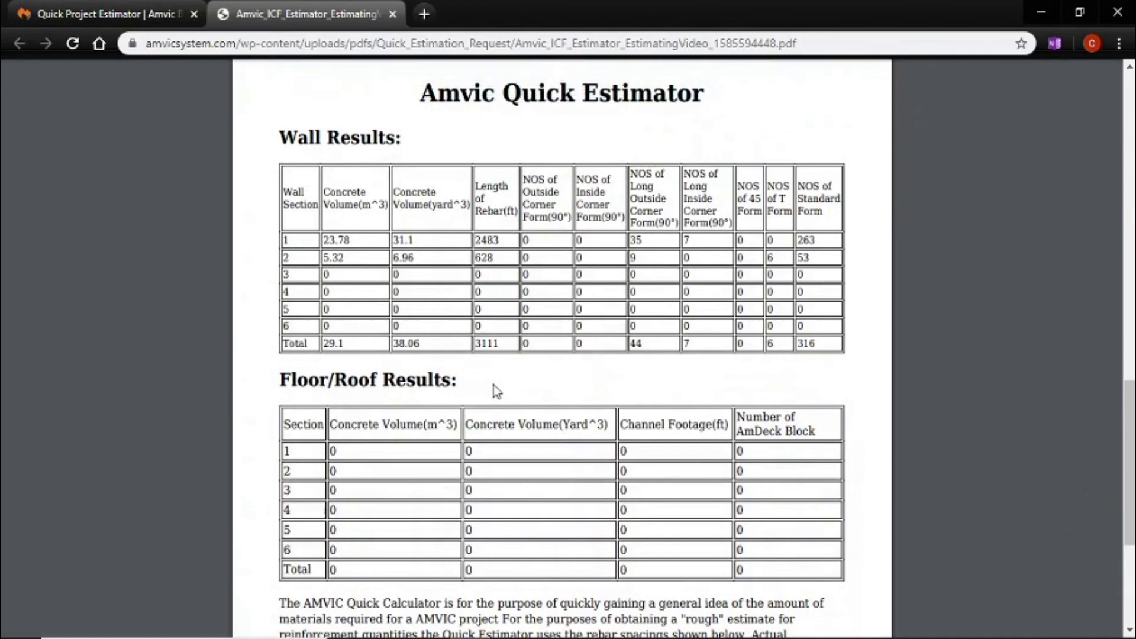